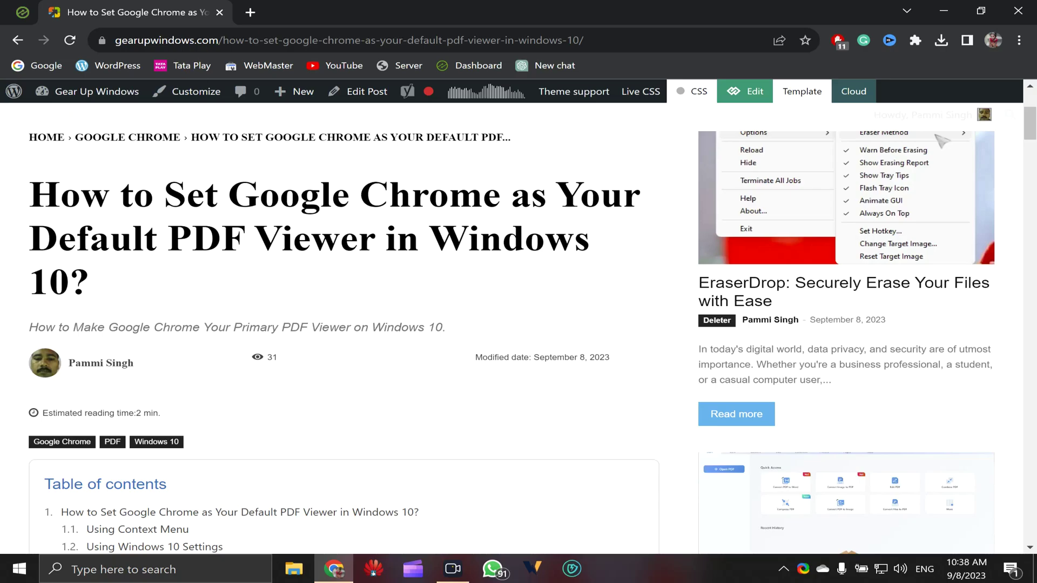
- Minimize Chrome and open the 'Choose another app' picker for the Gear Up Windows PDF
left_click(943, 10)
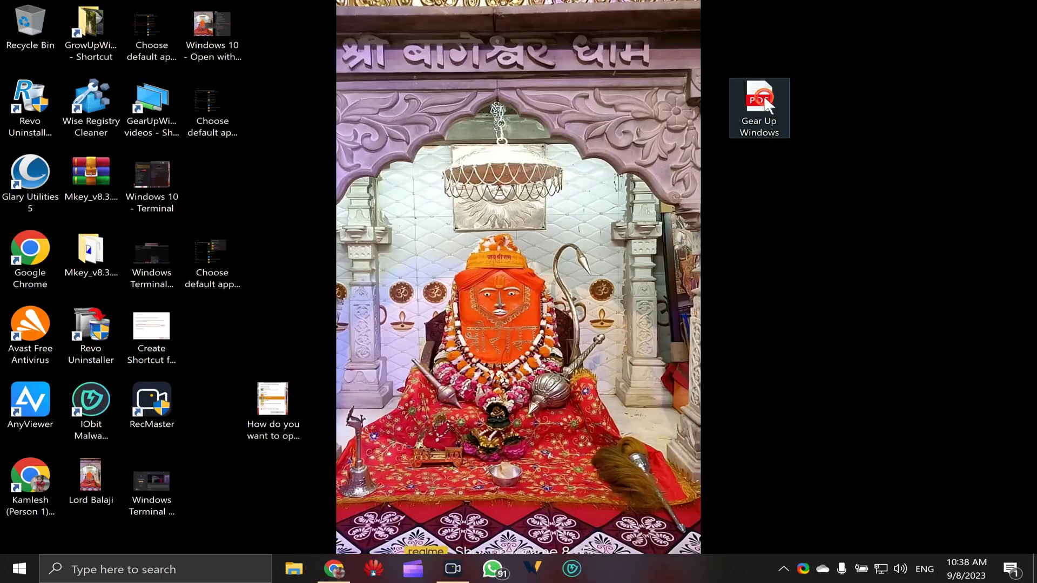
left_click(762, 106)
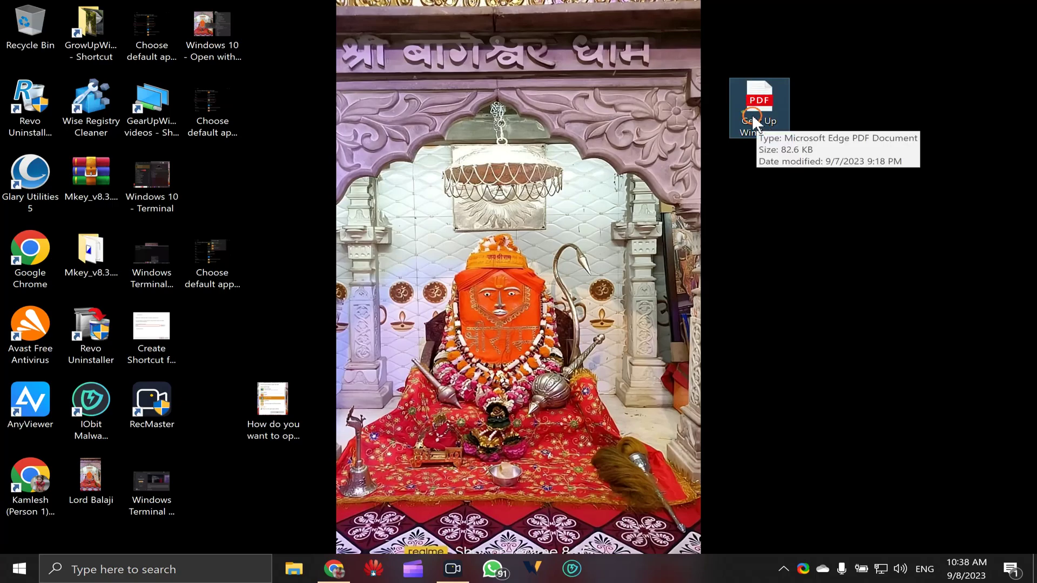
right_click(761, 110)
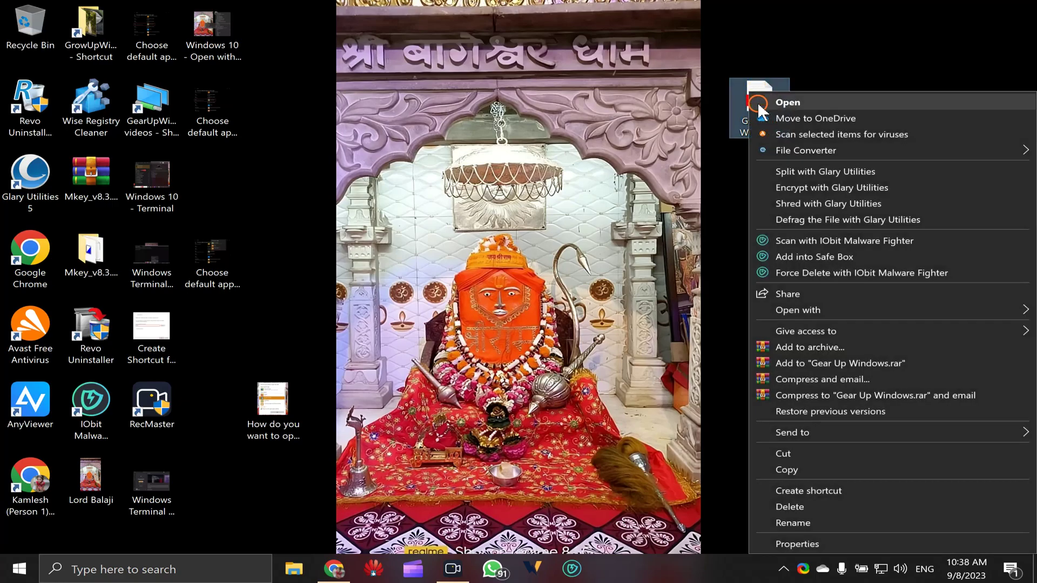
mouse_move(798, 310)
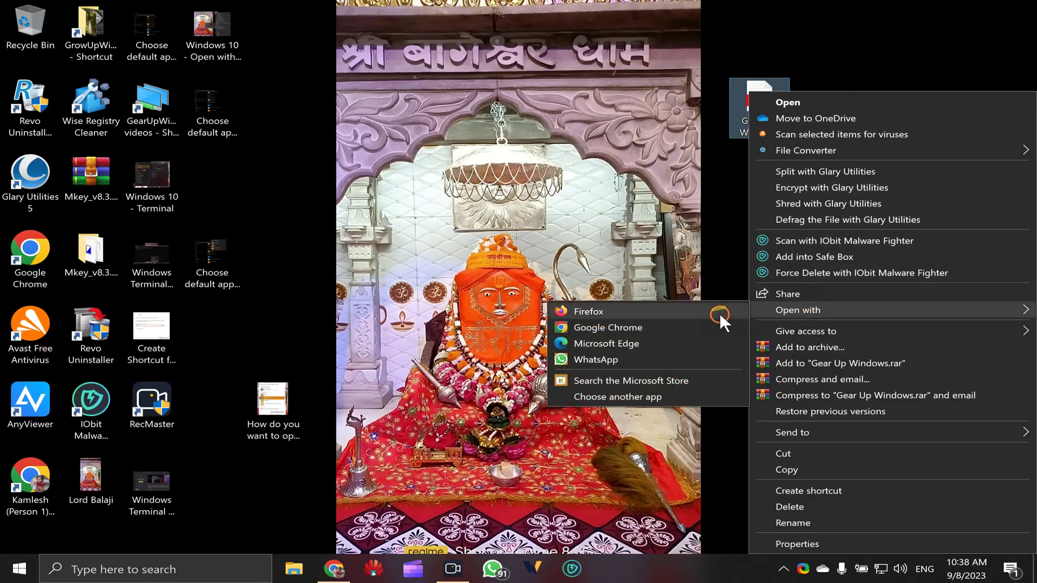
left_click(628, 400)
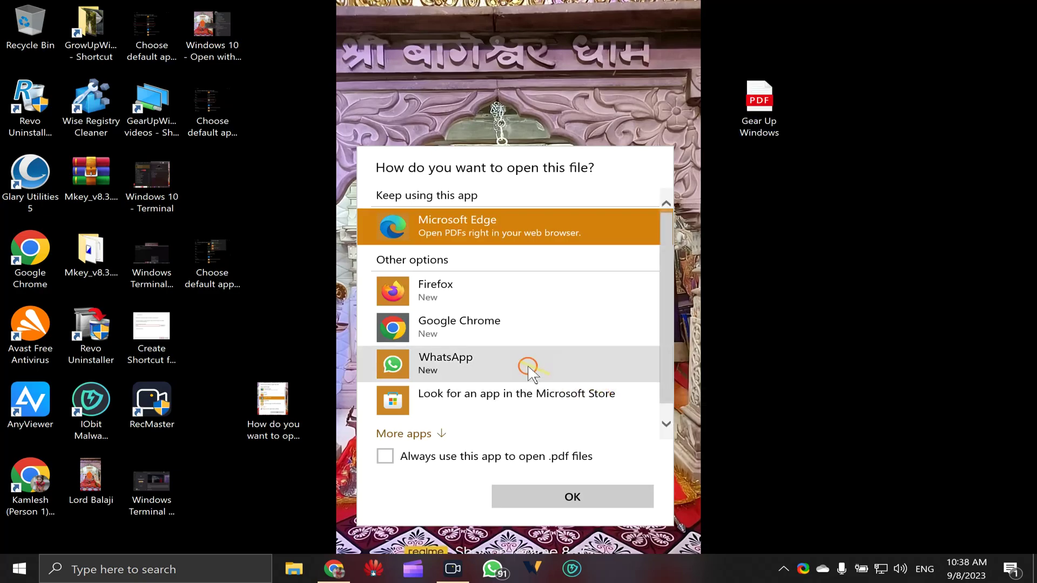
- Pick Google Chrome with 'Always use this app to open .pdf files' ticked, and confirm
left_click(451, 330)
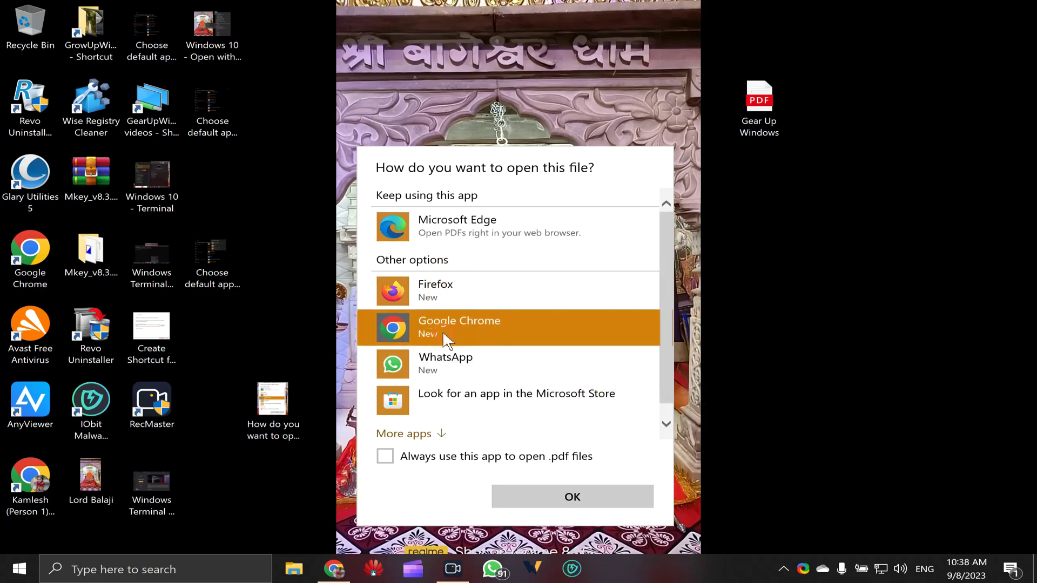
left_click(385, 458)
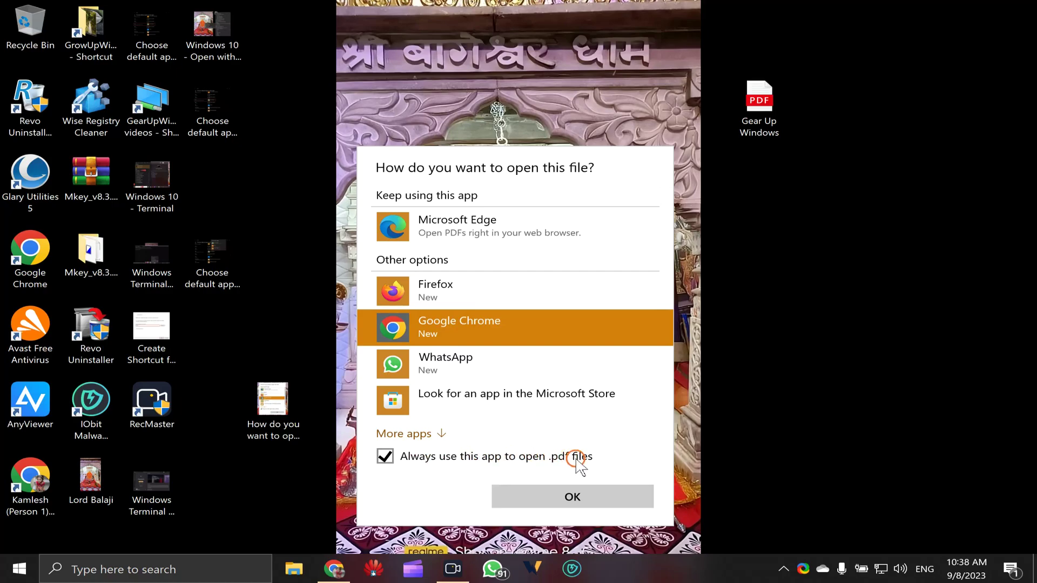
left_click(561, 499)
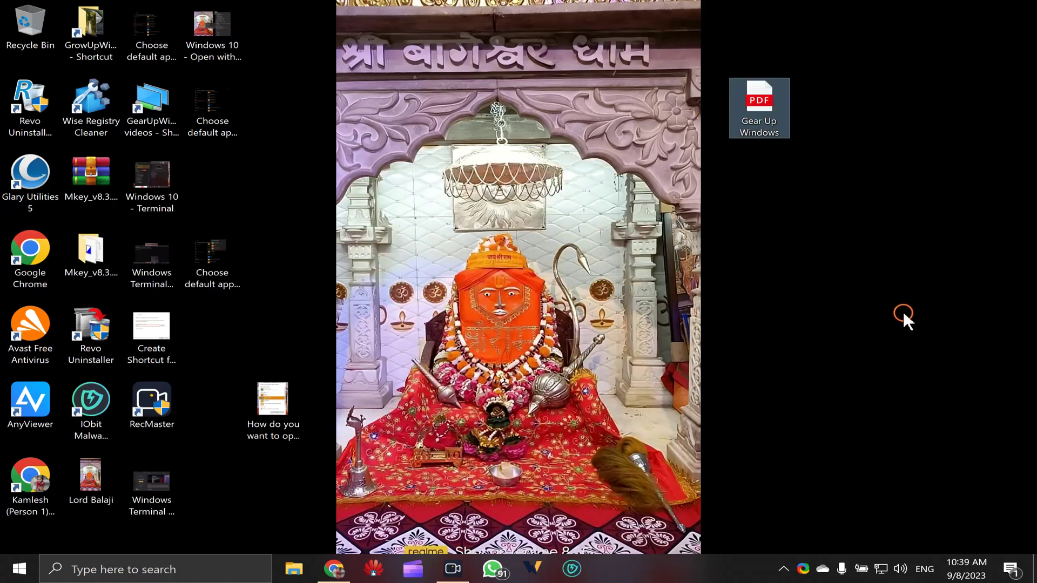
- Deselect the PDF file and open Windows Settings with Win+I
left_click(903, 311)
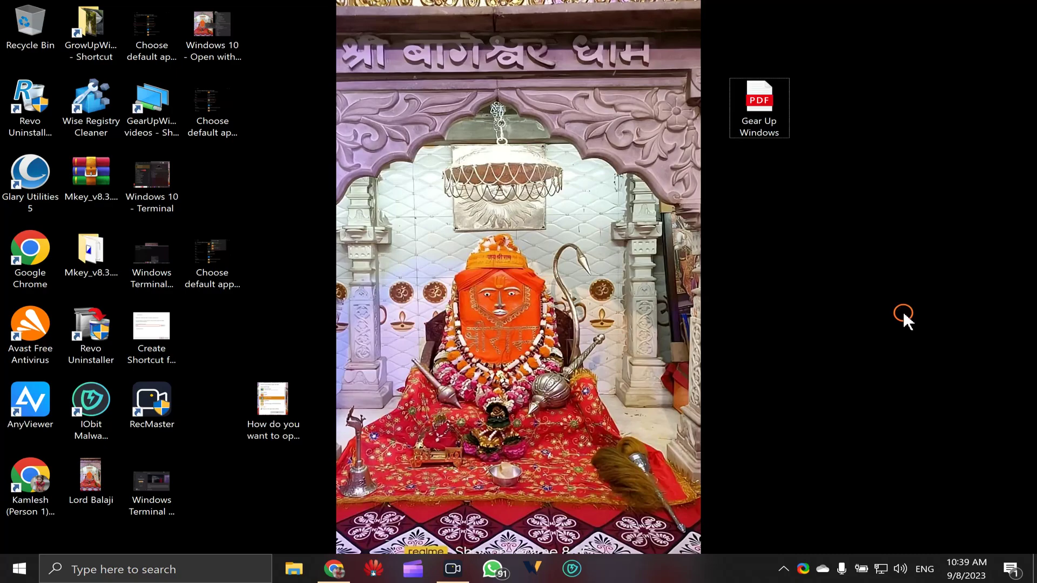
key("super+i")
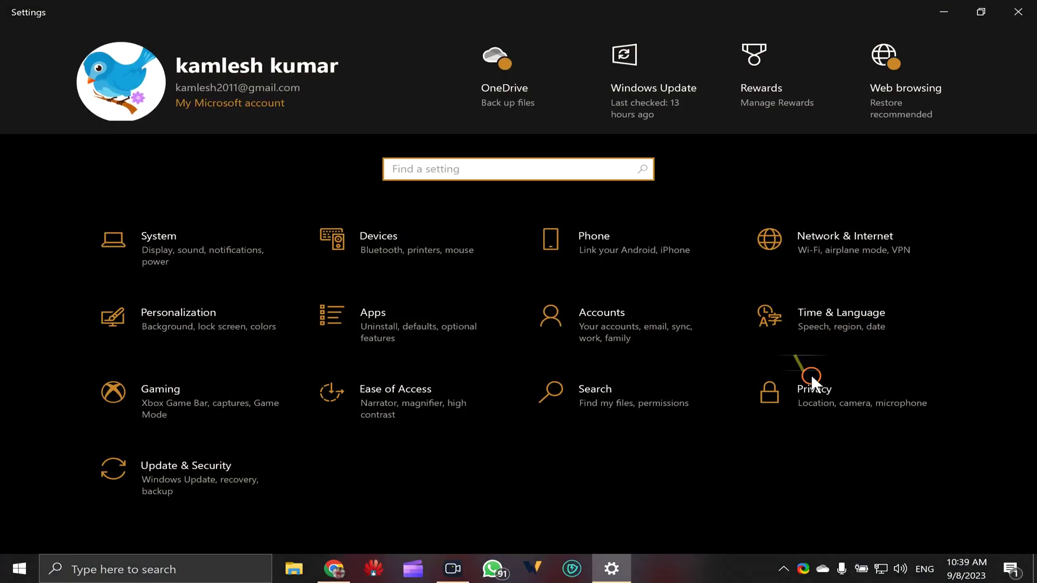
- Go to Apps > Default apps > 'Choose default apps by file type'
left_click(395, 322)
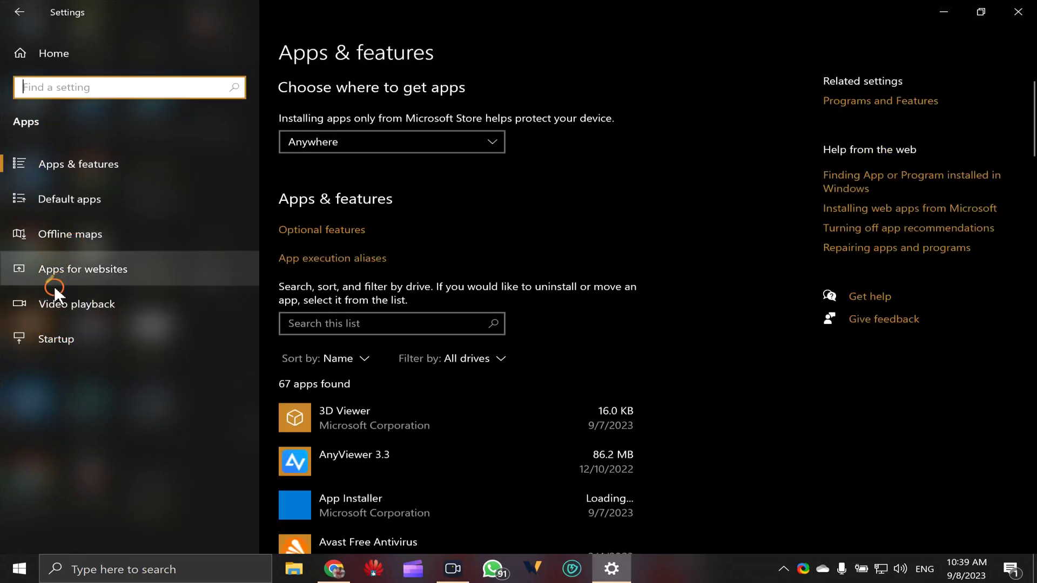
left_click(67, 198)
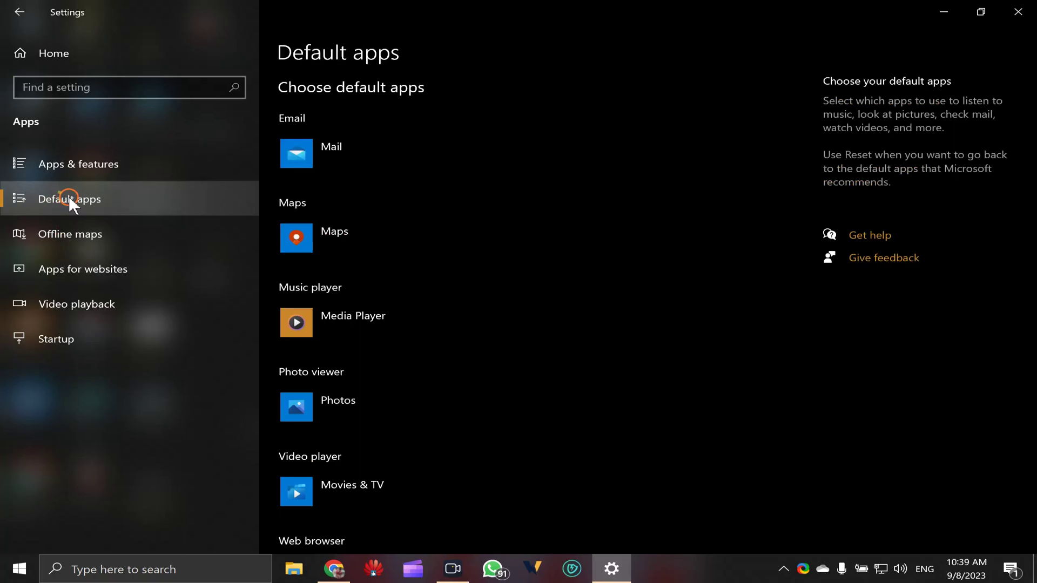
scroll(515, 313, "down", 5)
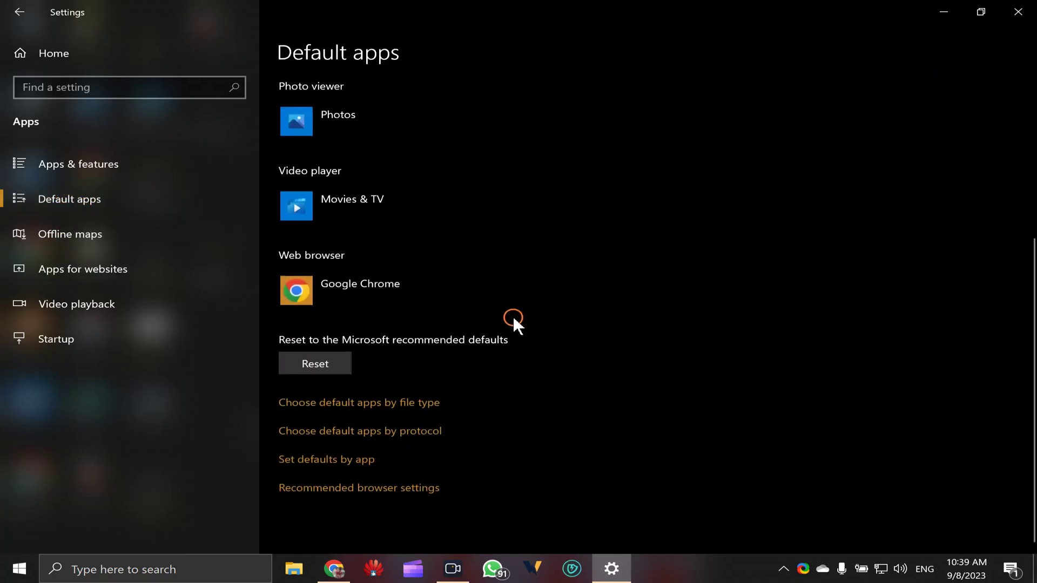
left_click(332, 405)
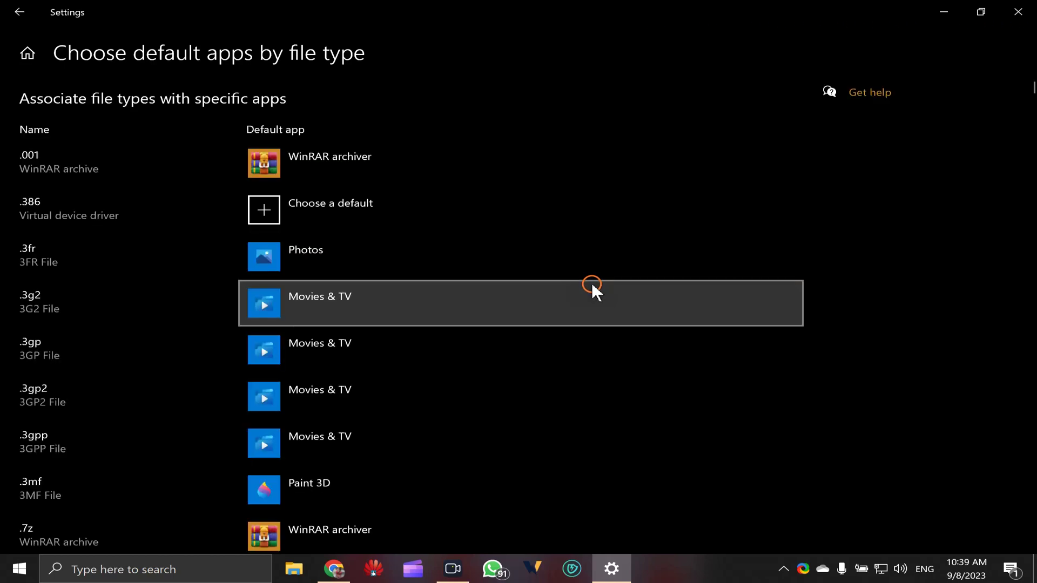
scroll(59, 479, "down", 10)
scroll(62, 465, "down", 8)
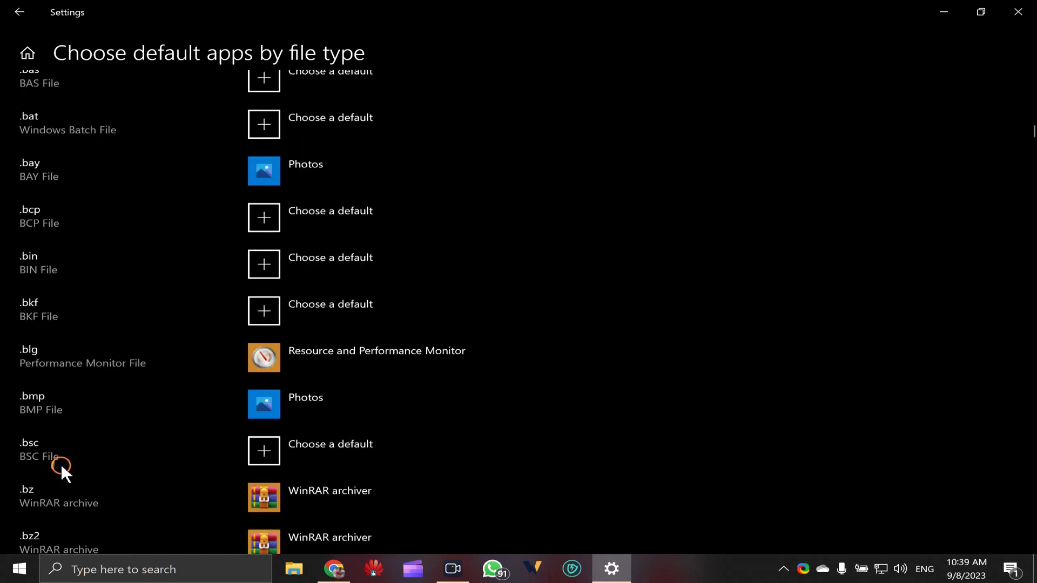
scroll(61, 464, "down", 8)
scroll(58, 459, "down", 6)
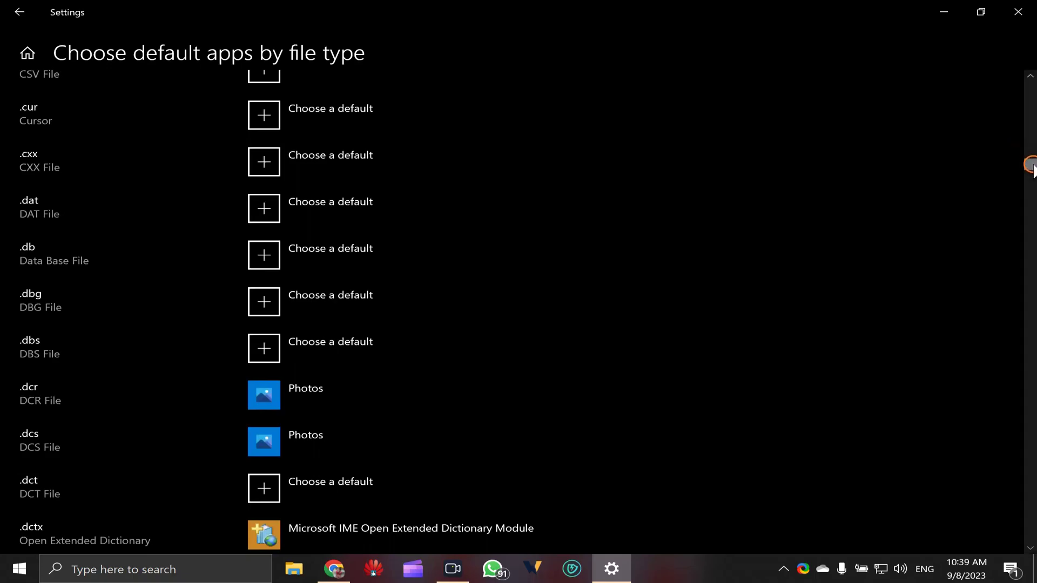
left_click_drag(1030, 166, 1029, 347)
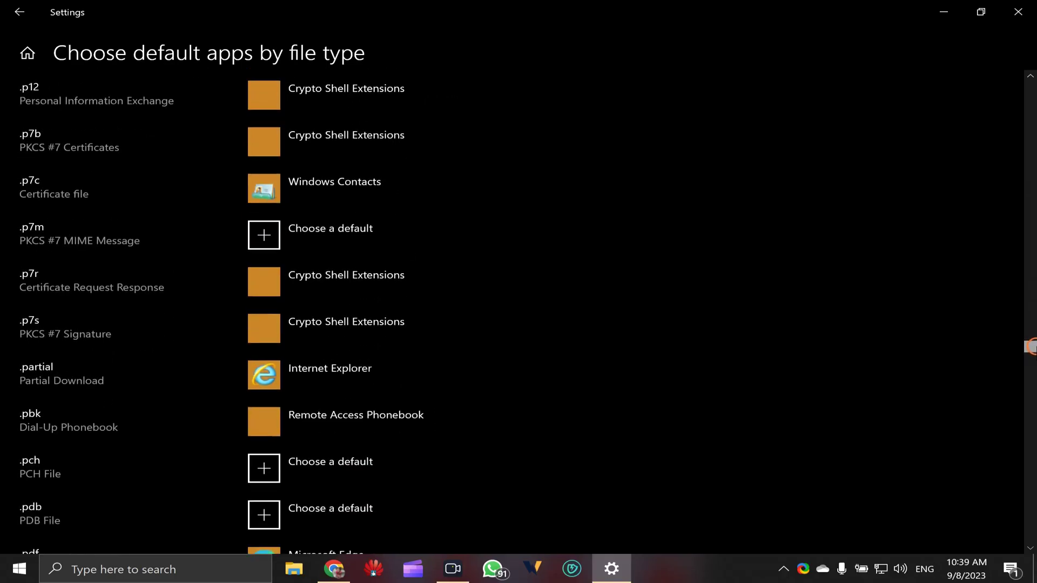
scroll(794, 348, "down", 2)
scroll(487, 388, "down", 2)
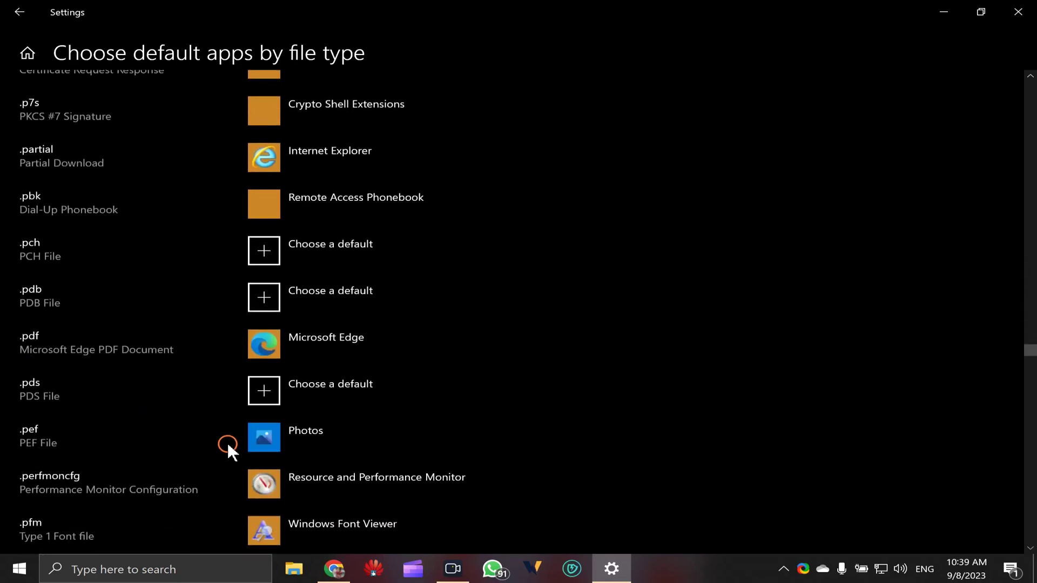
scroll(47, 389, "down", 1)
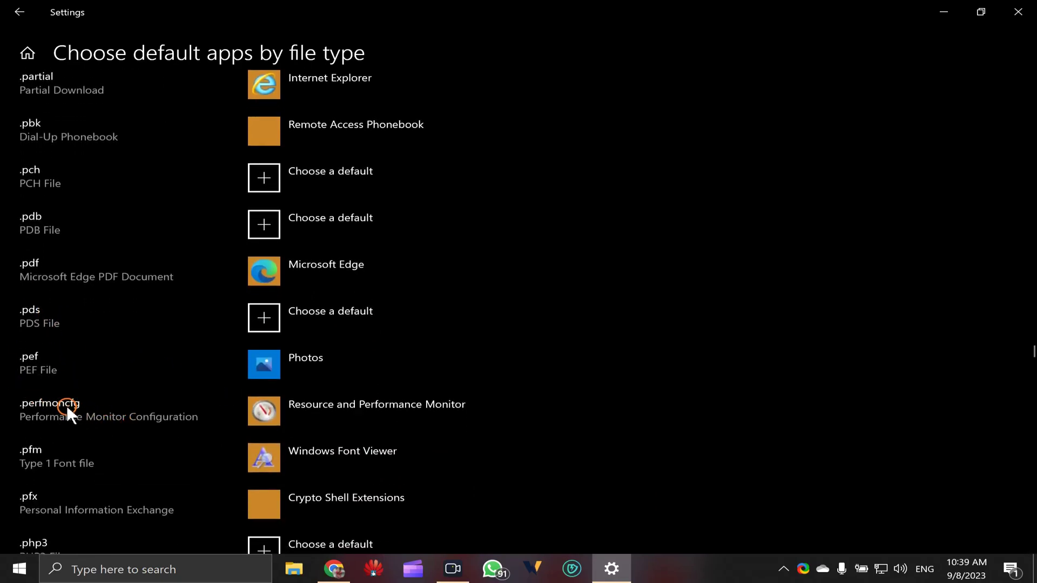
scroll(35, 205, "up", 2)
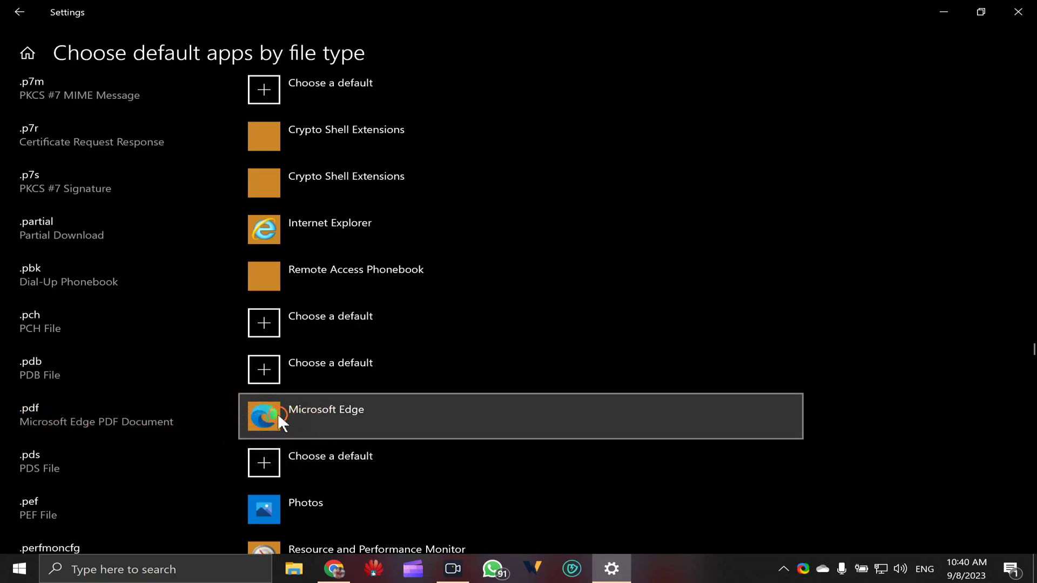
- Switch the .pdf default from Microsoft Edge to Google Chrome, then close Settings
left_click(329, 422)
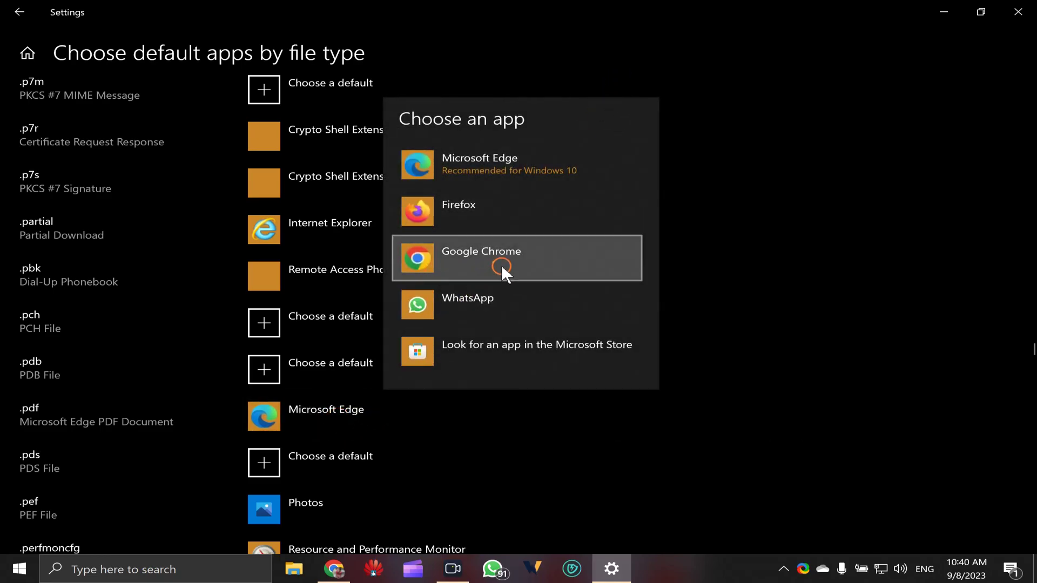
left_click(479, 261)
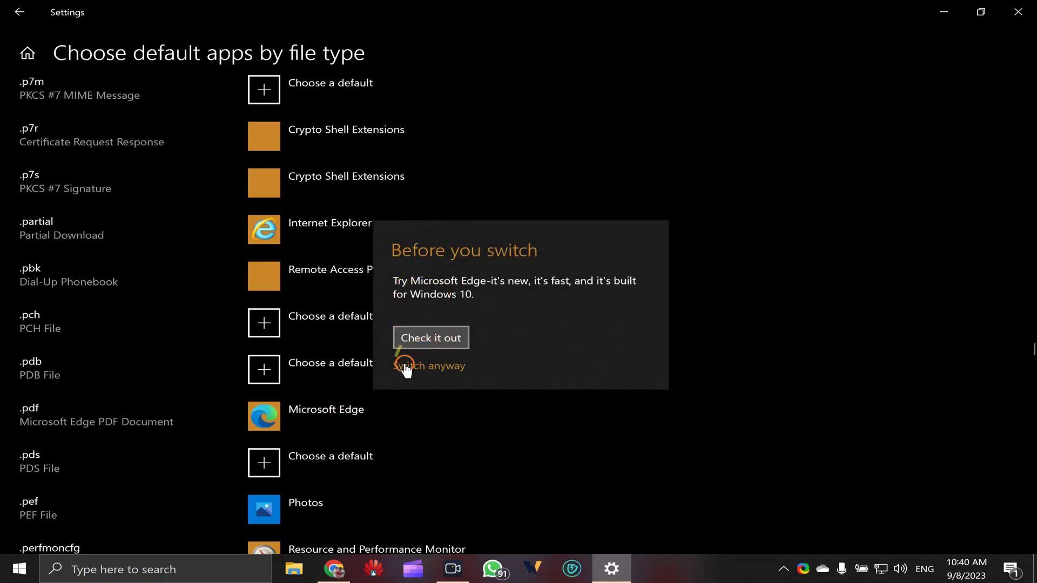
left_click(435, 370)
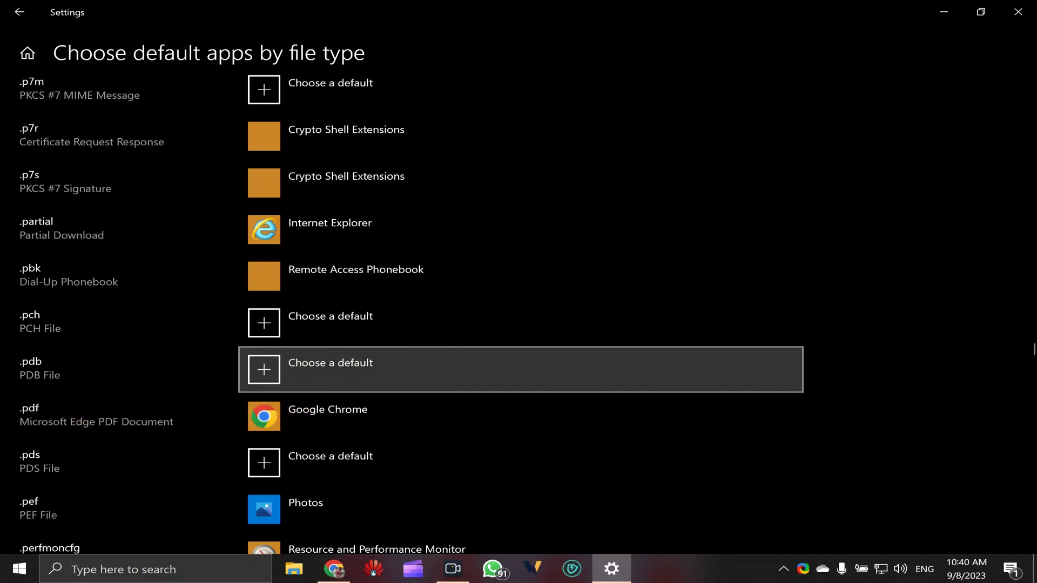
left_click(1018, 12)
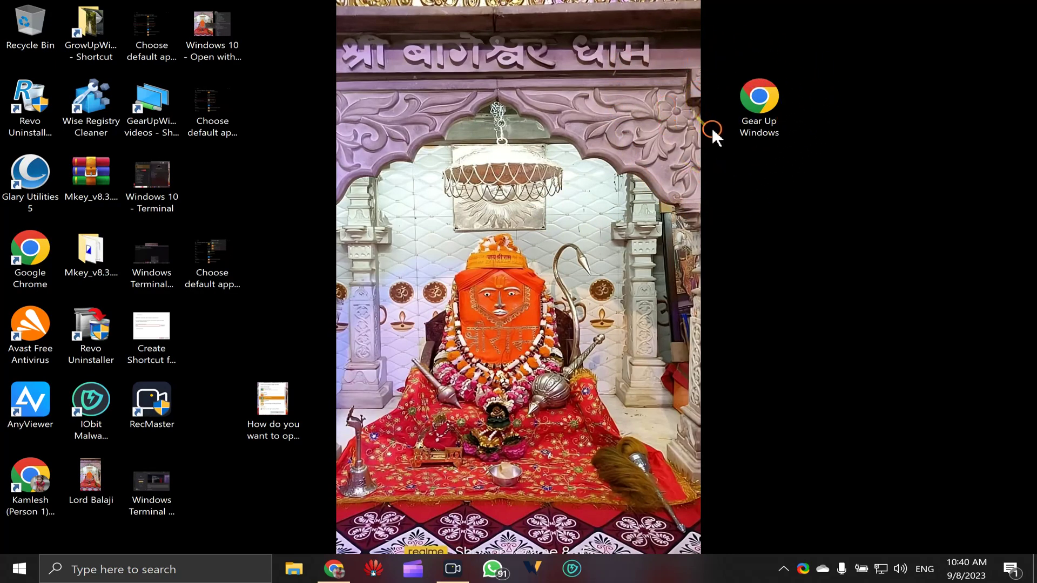
- Open the desktop Gear Up Windows PDF in Chrome's viewer with a double-click
double_click(760, 105)
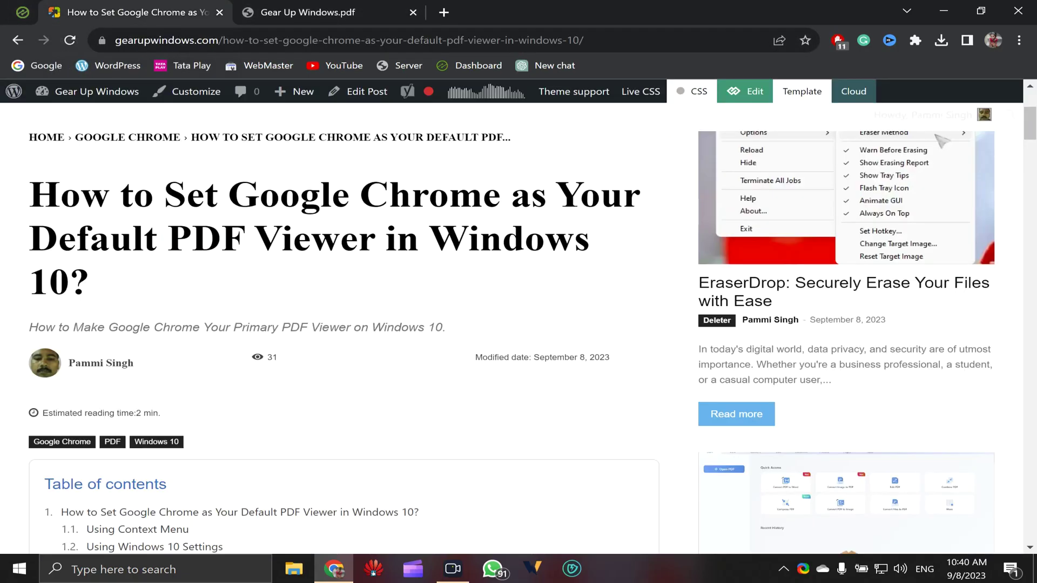
scroll(535, 369, "down", 5)
scroll(534, 370, "up", 5)
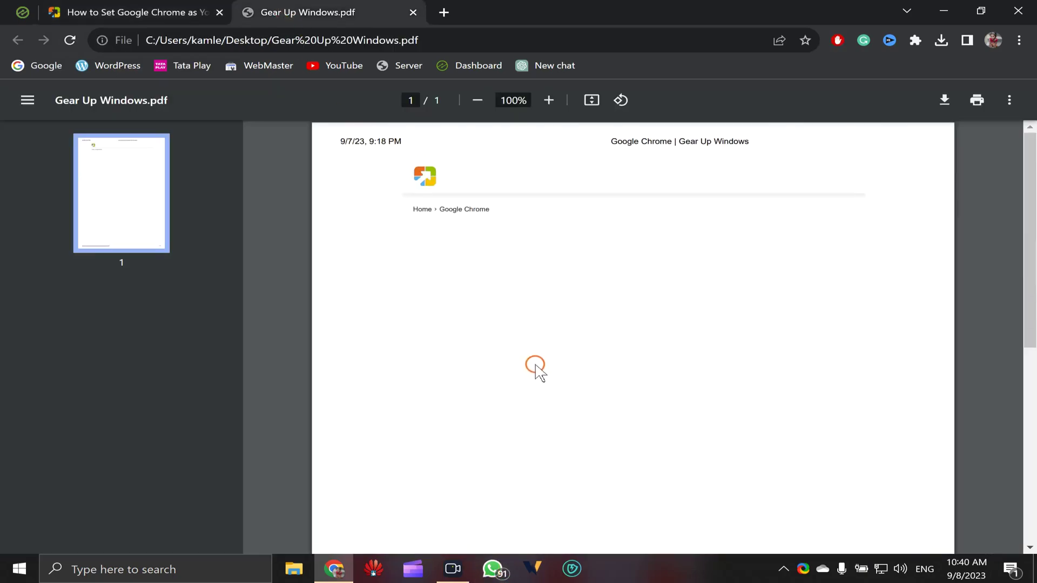